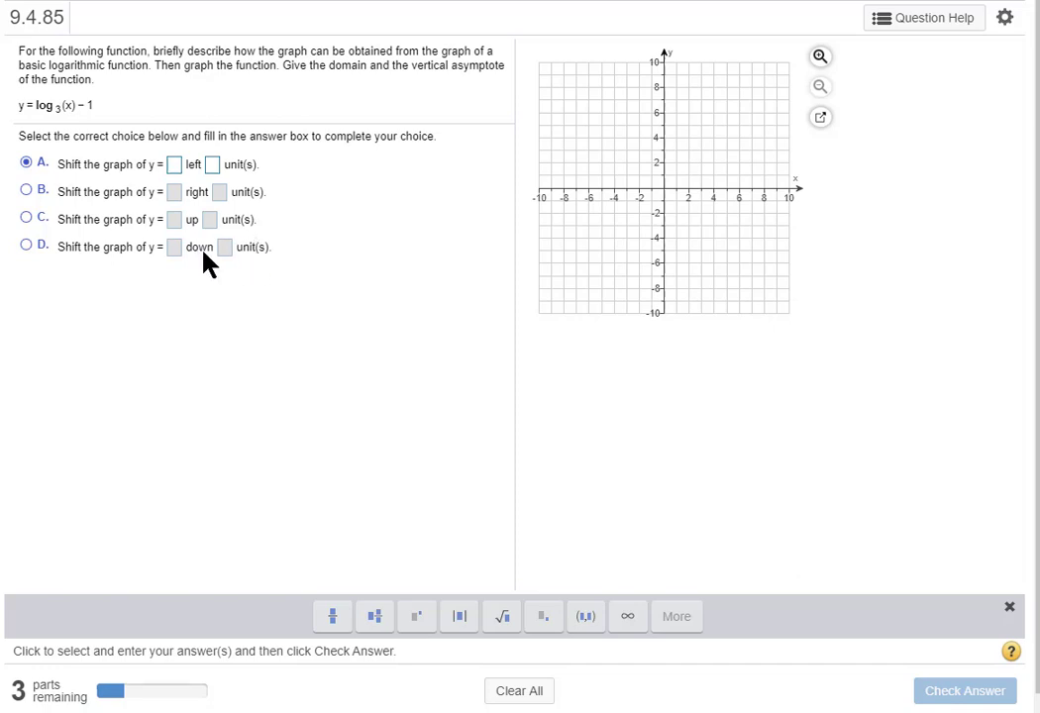
Step: Answer the transformation question with choice D, shifting the graph of y = log₃x down 1 unit, and submit it for checking
{"action": "left_click", "coordinate": [25, 248]}
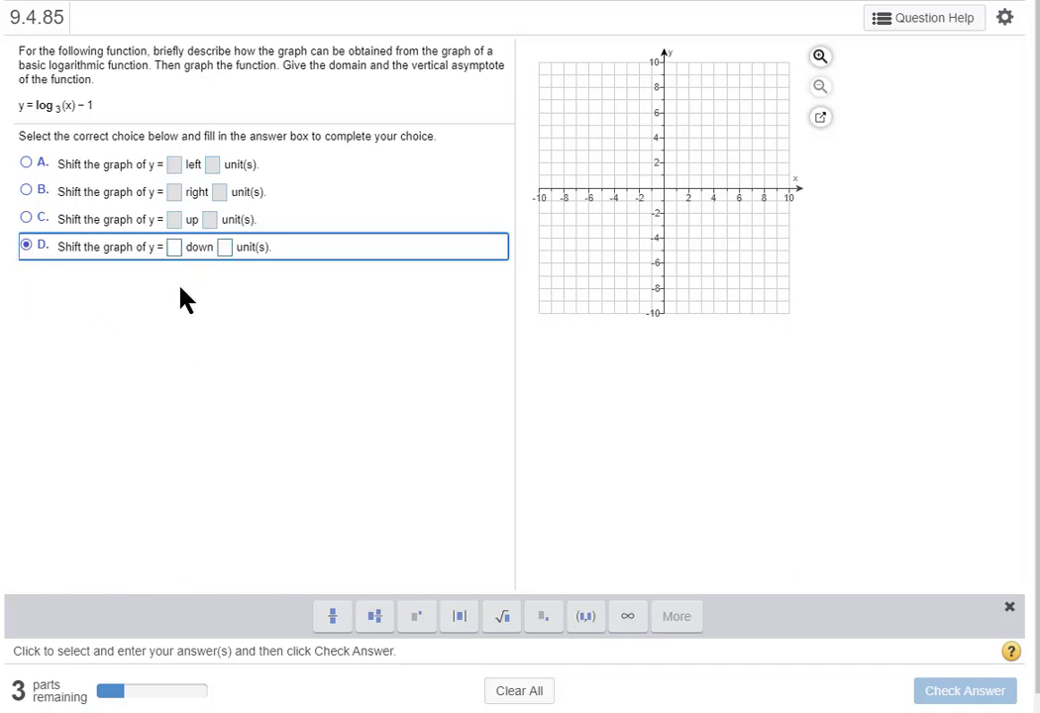
{"action": "left_click", "coordinate": [178, 247]}
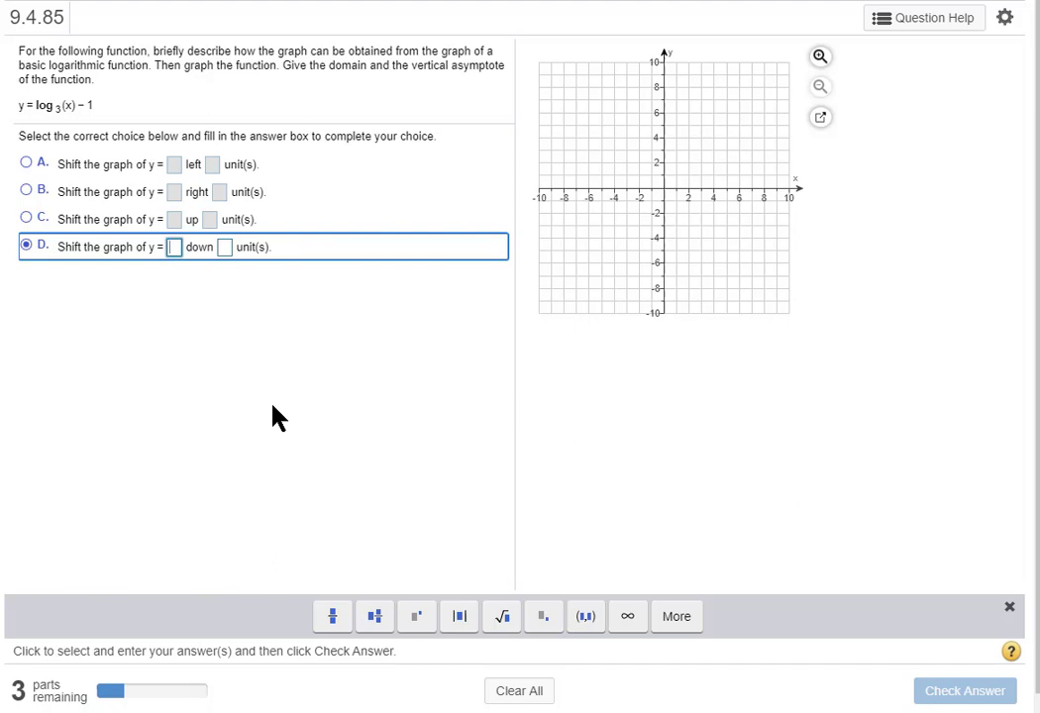
{"action": "type", "text": "log"}
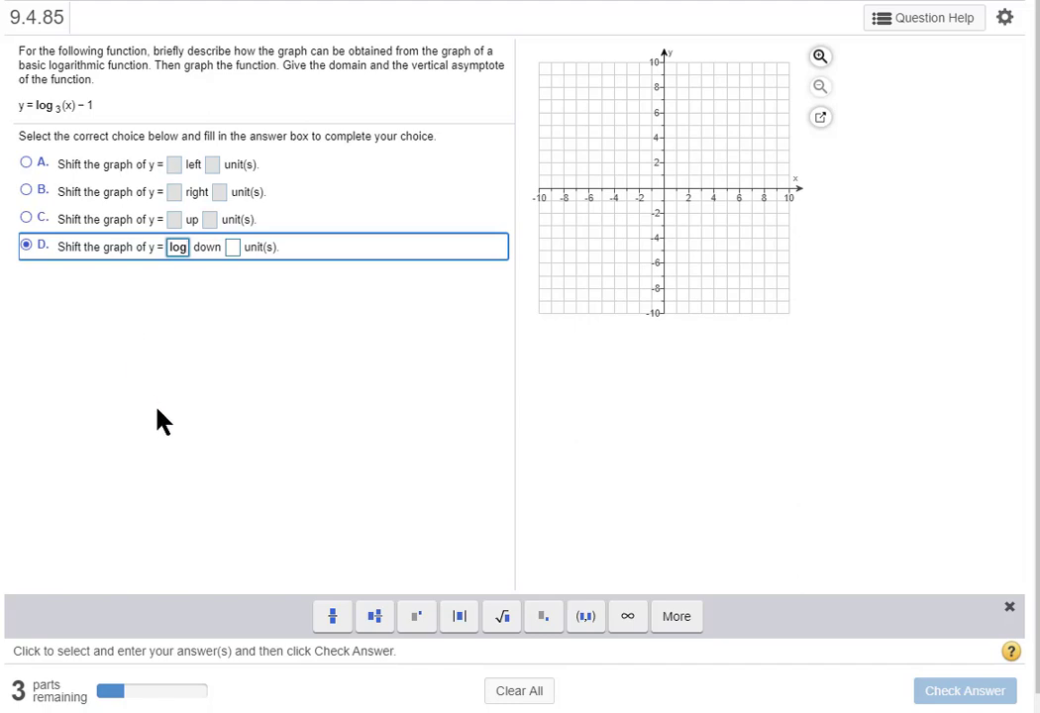
{"action": "left_click", "coordinate": [544, 618]}
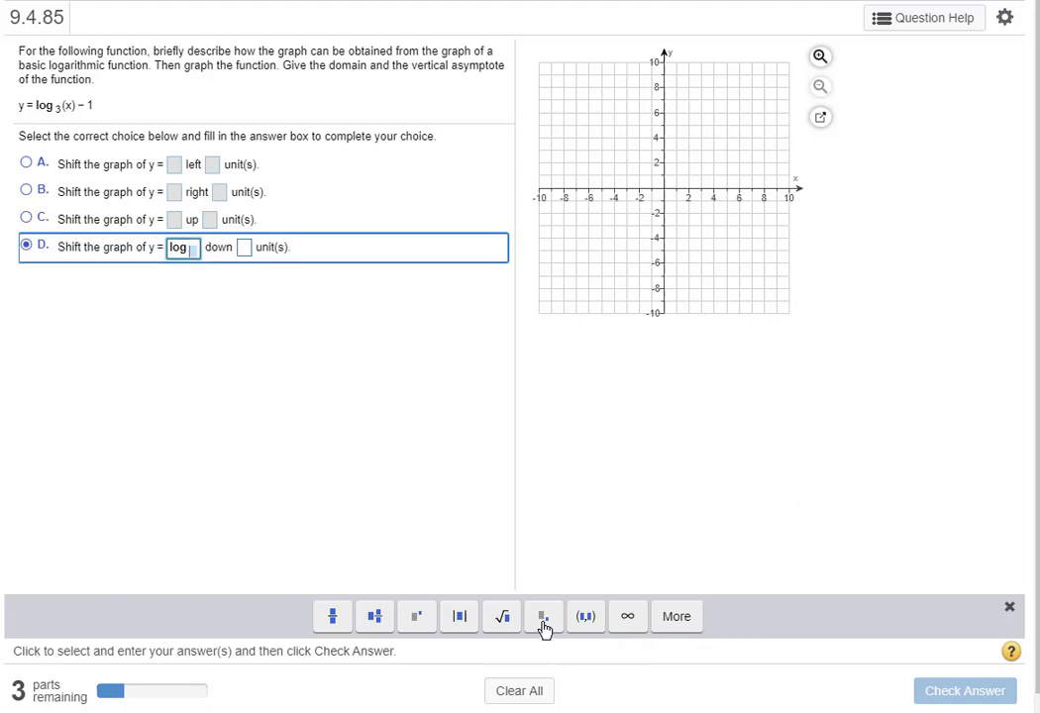
{"action": "type", "text": "3"}
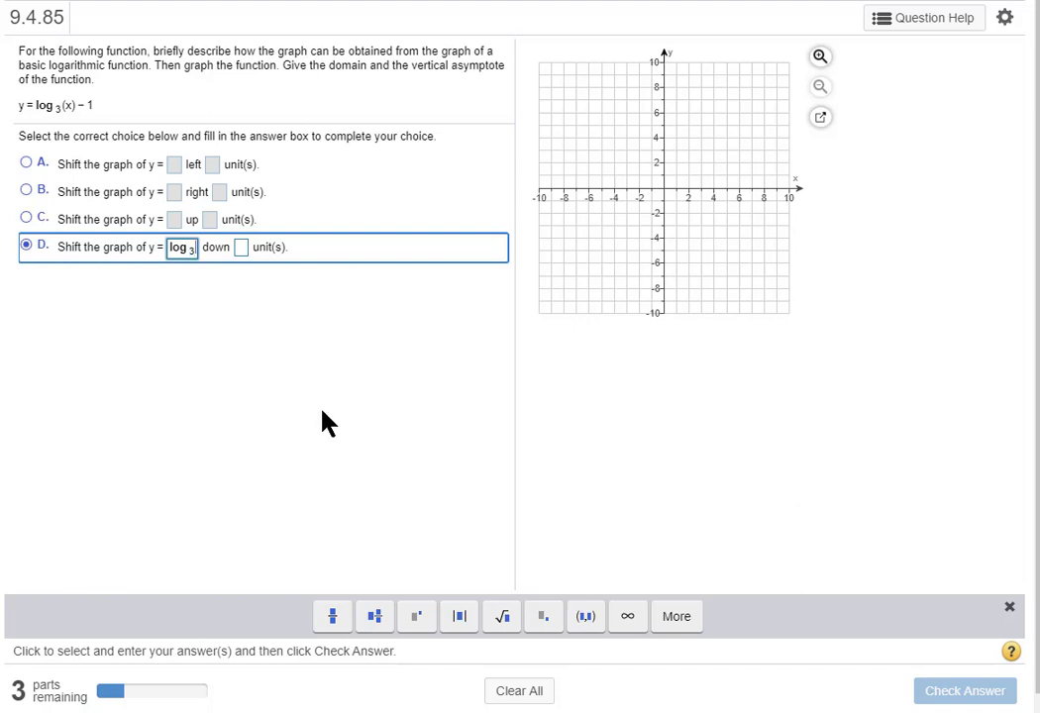
{"action": "type", "text": "x"}
{"action": "left_click", "coordinate": [249, 252]}
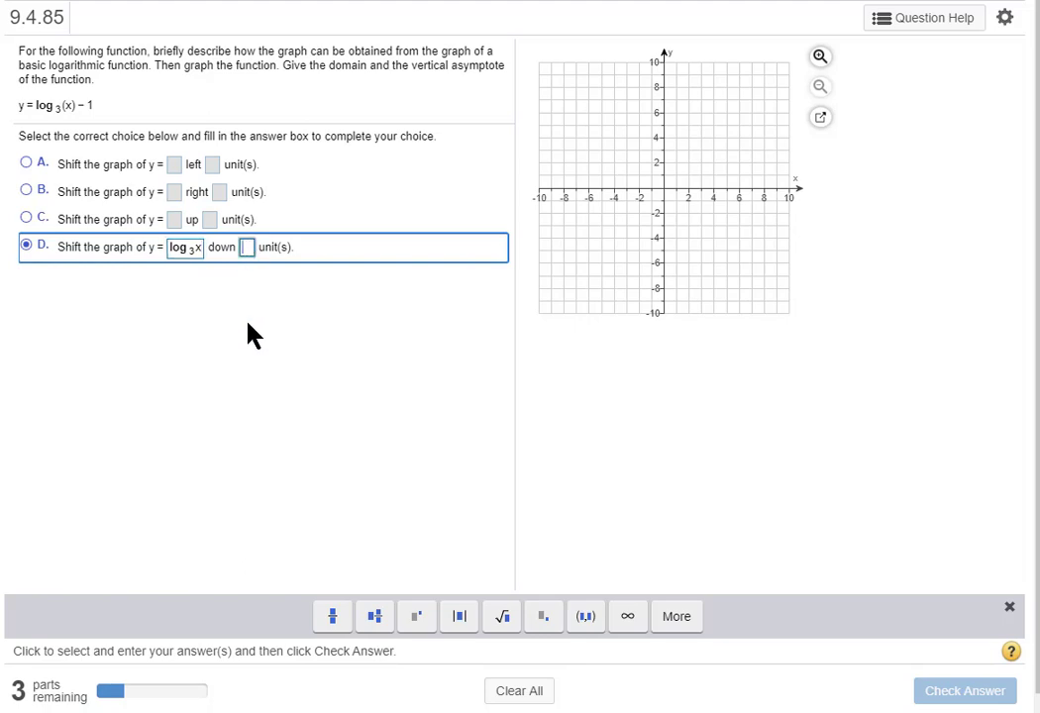
{"action": "type", "text": "1"}
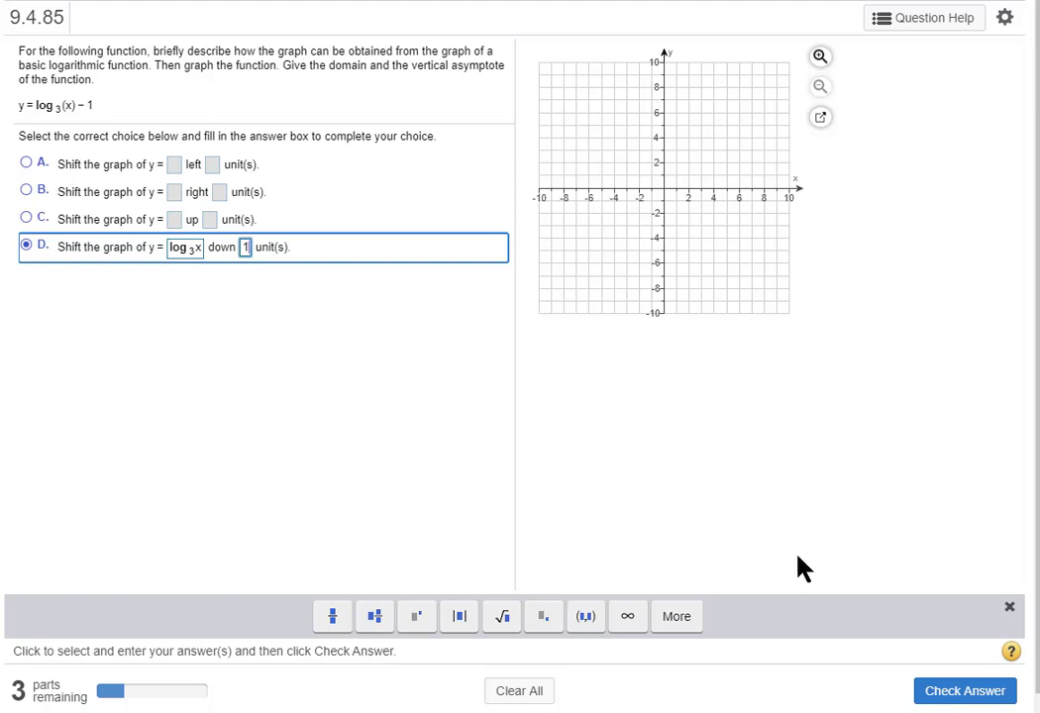
{"action": "left_click", "coordinate": [973, 697]}
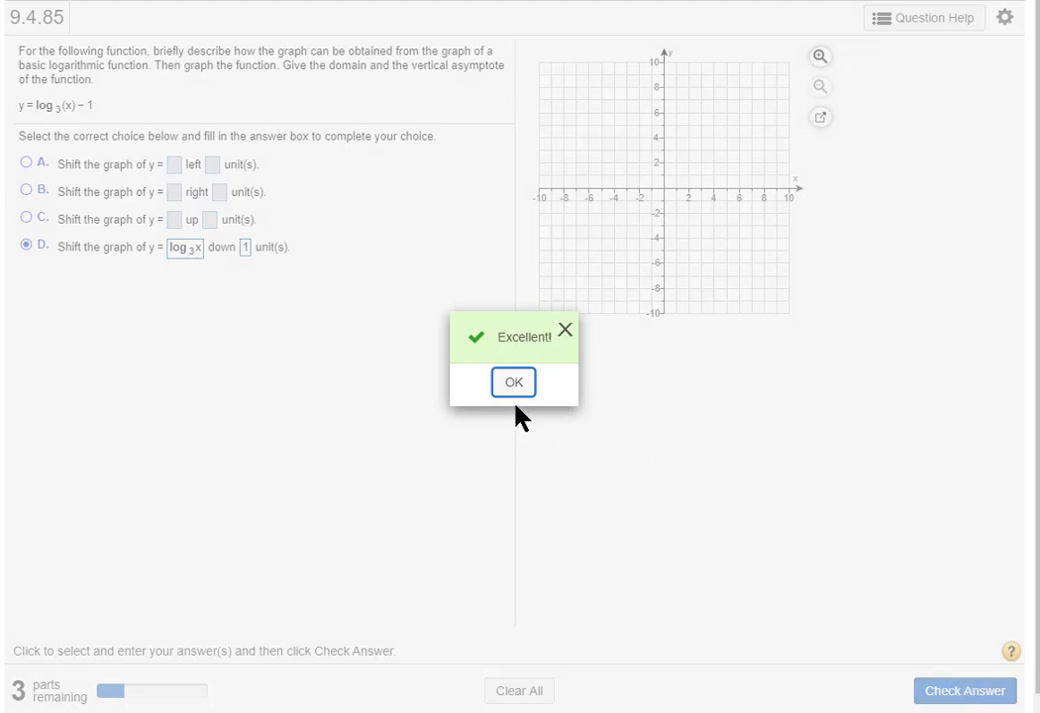
{"action": "left_click", "coordinate": [513, 384]}
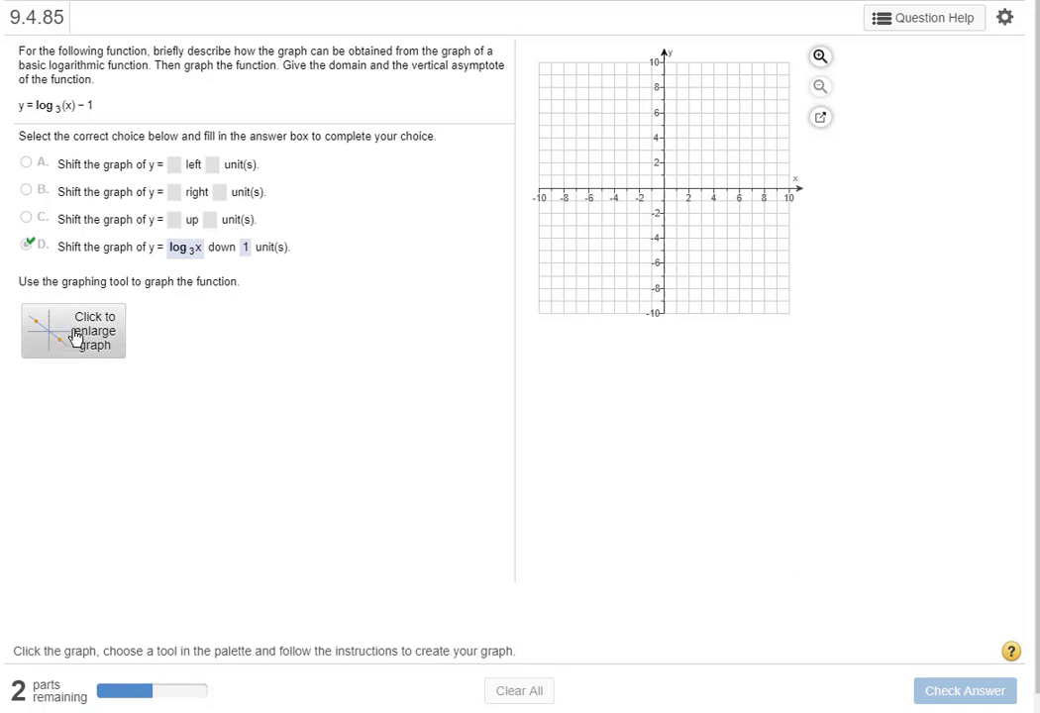
Step: Open the enlarged graph and plot a solid curve at the origin with the Logarithm tool
{"action": "left_click", "coordinate": [76, 336]}
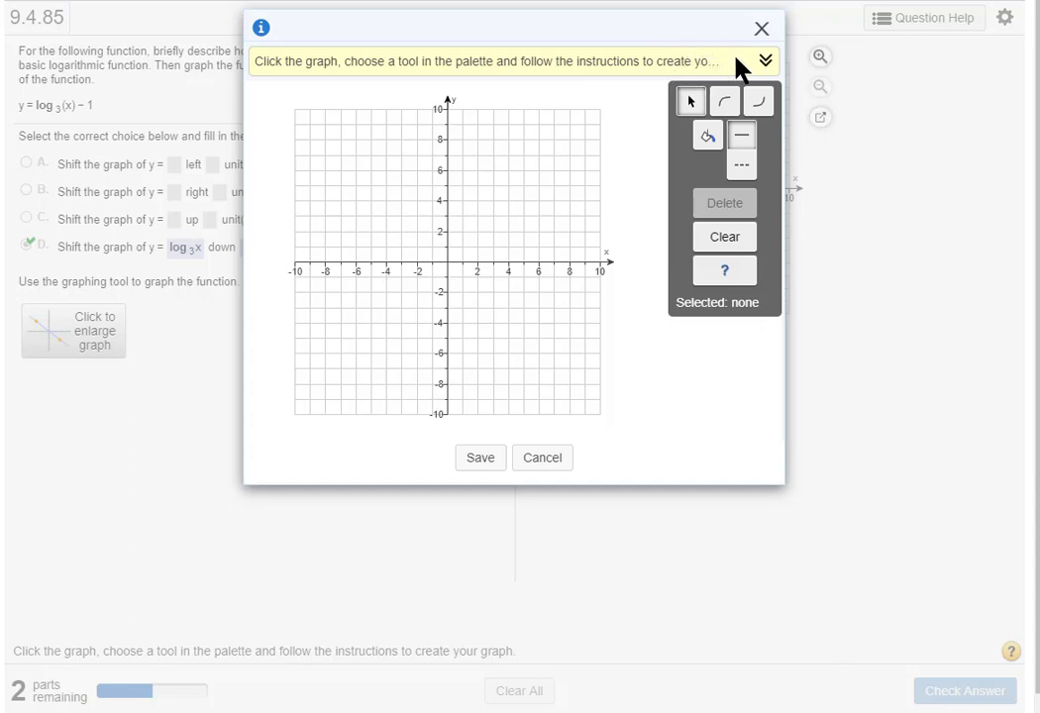
{"action": "left_click", "coordinate": [765, 60]}
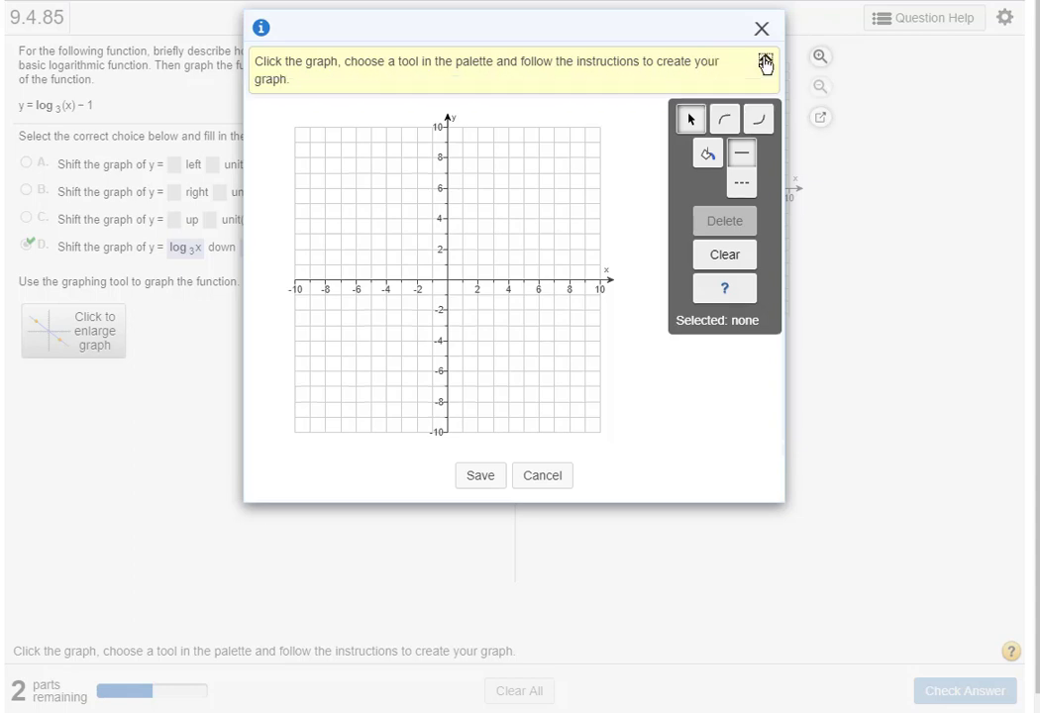
{"action": "left_click", "coordinate": [726, 120]}
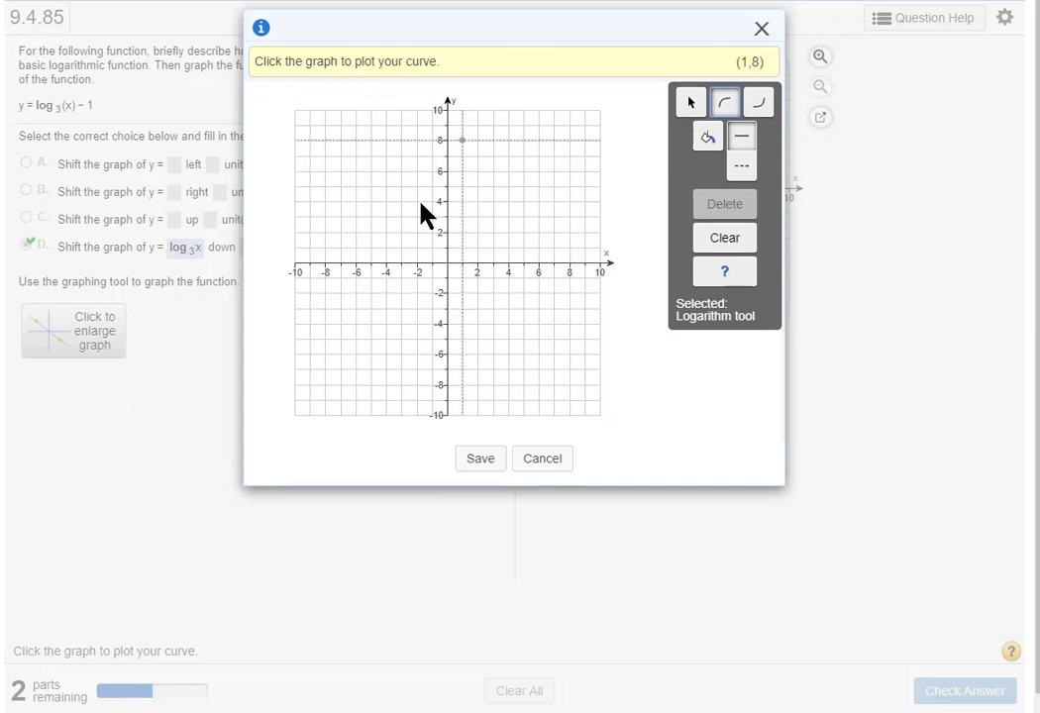
{"action": "left_click", "coordinate": [445, 264]}
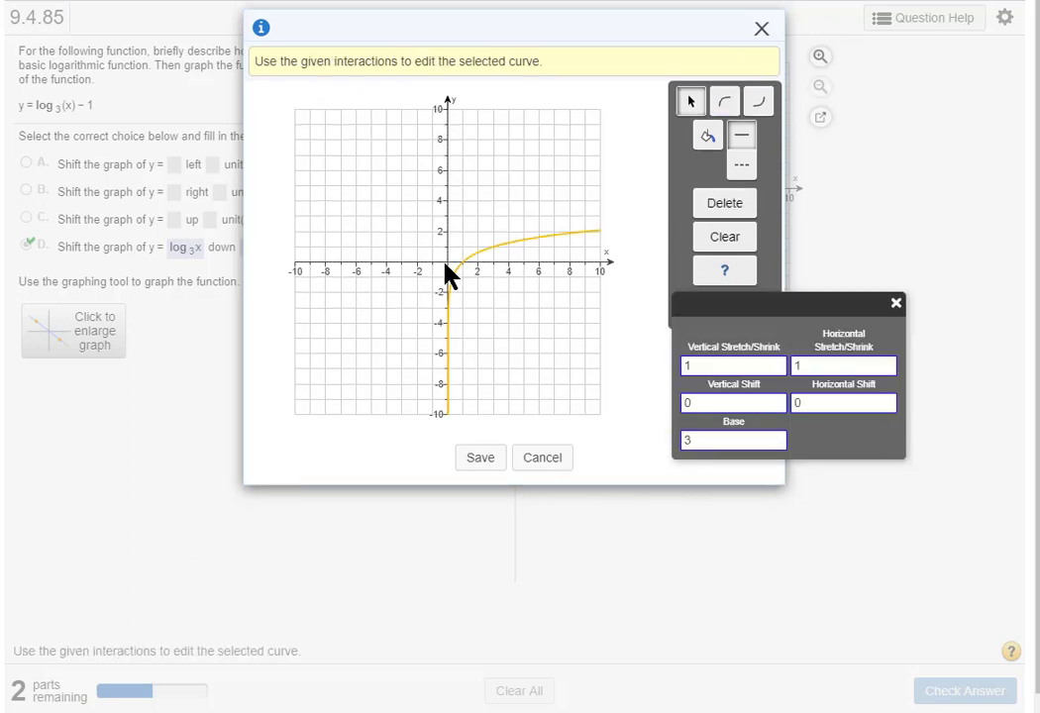
Step: Set the logarithm curve's vertical shift to -1, save the graph and submit it for checking
{"action": "left_click", "coordinate": [715, 404]}
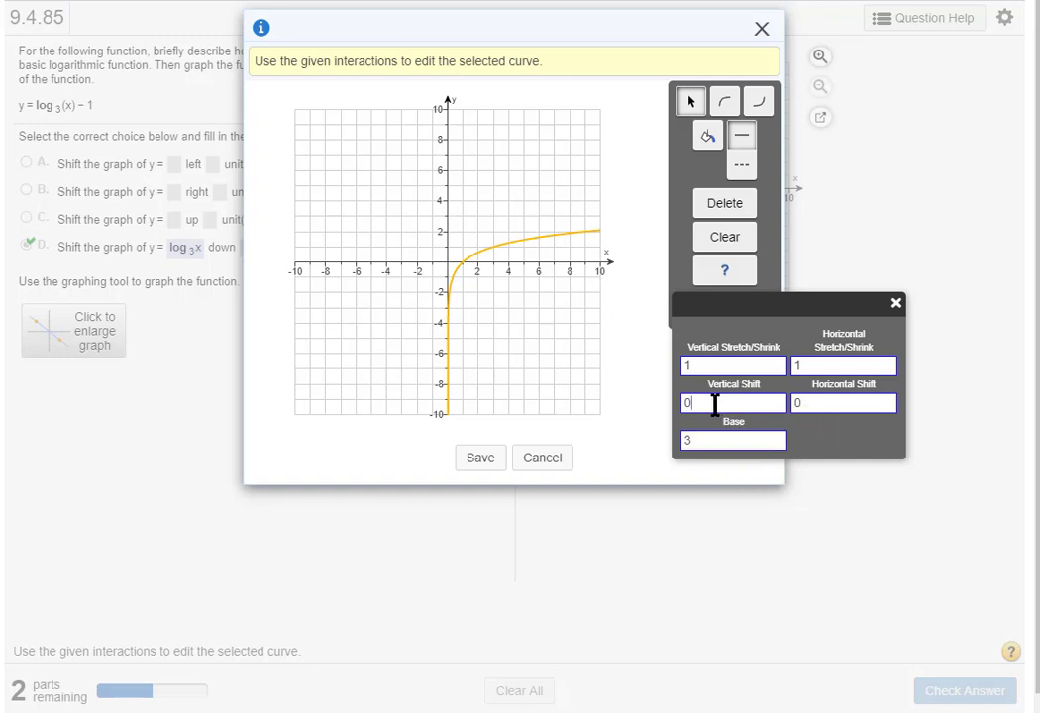
{"action": "key", "text": "BackSpace"}
{"action": "type", "text": "-"}
{"action": "type", "text": "1"}
{"action": "left_click", "coordinate": [481, 460]}
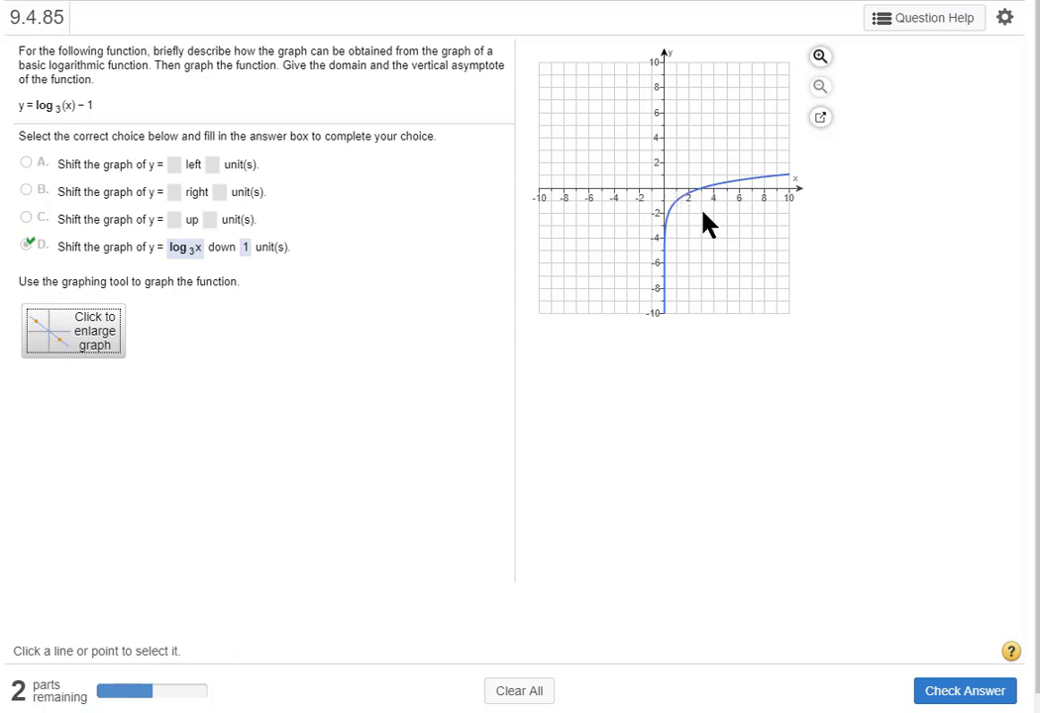
{"action": "left_click", "coordinate": [981, 691]}
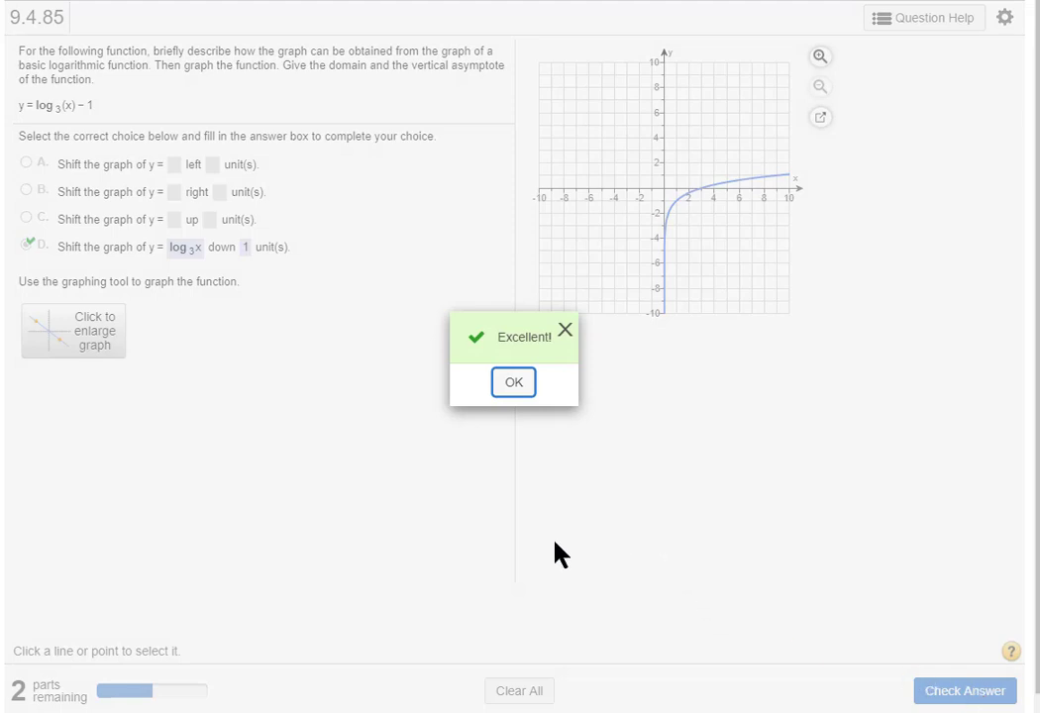
{"action": "left_click", "coordinate": [513, 383]}
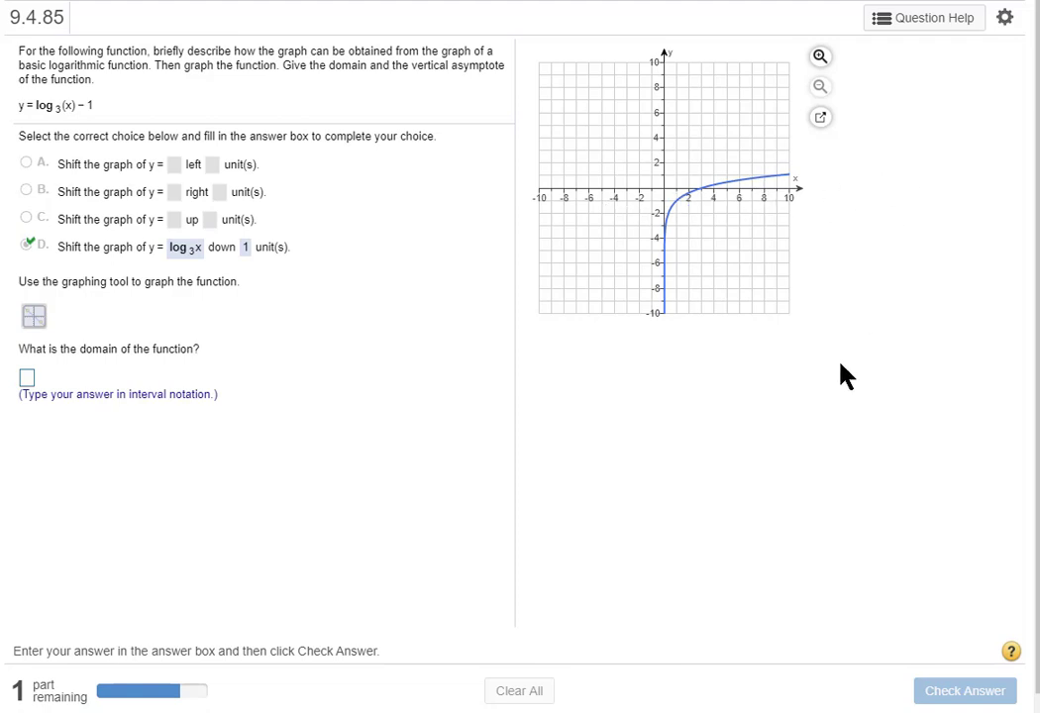
Step: Enter (0,∞) as the domain of the function and submit it for checking
{"action": "left_click", "coordinate": [27, 378]}
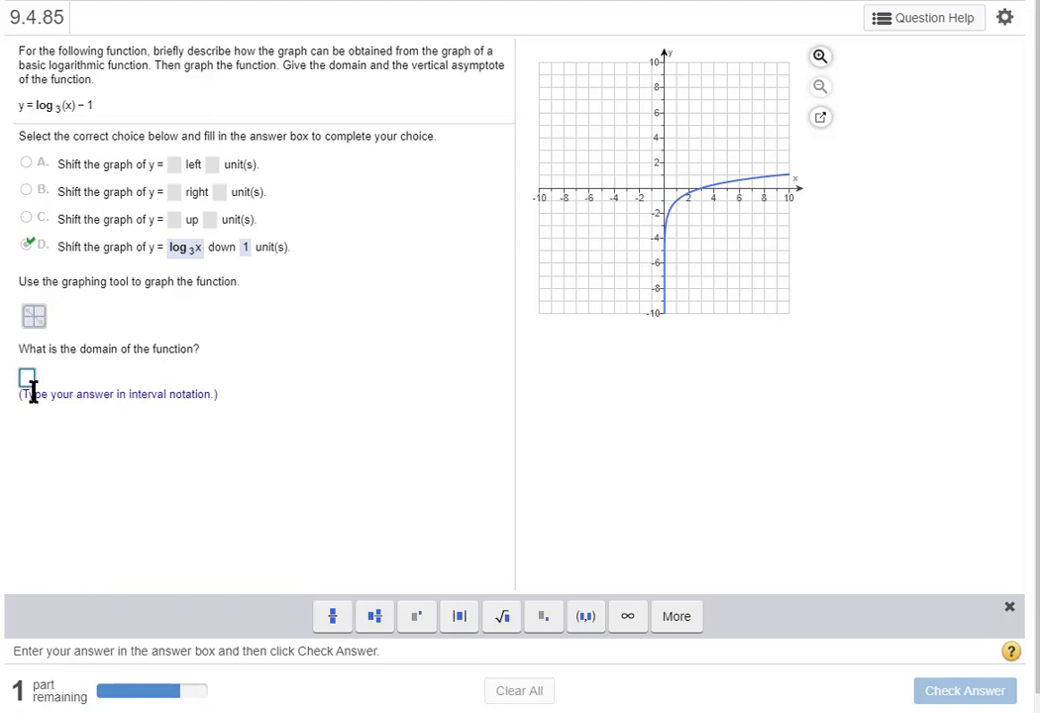
{"action": "type", "text": "("}
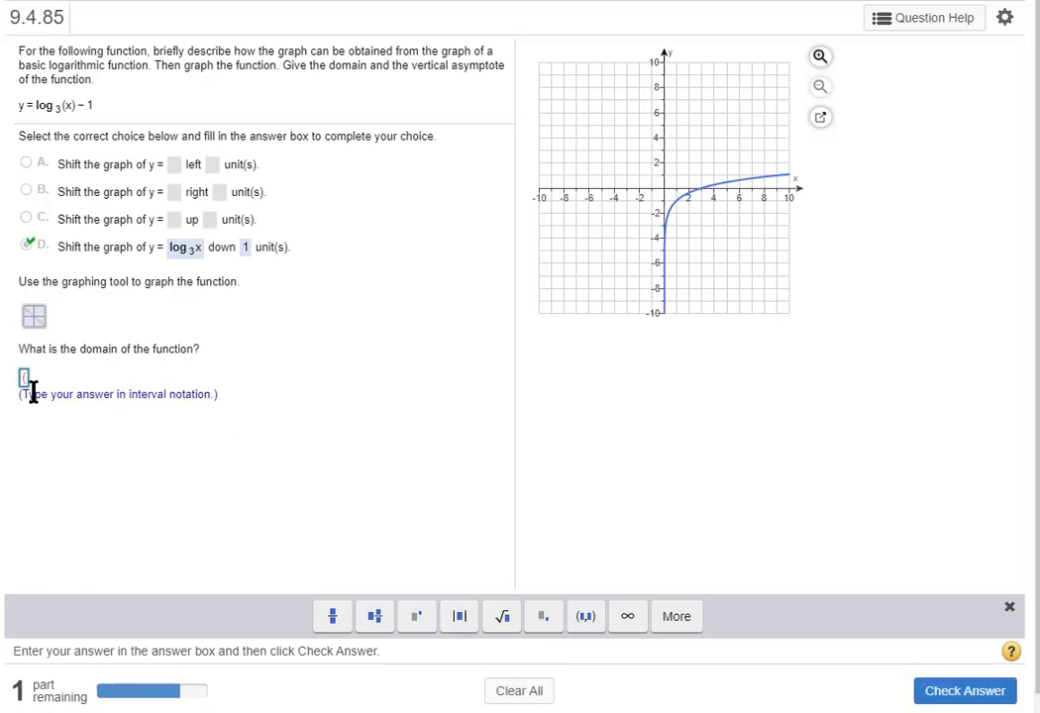
{"action": "type", "text": "0,"}
{"action": "left_click", "coordinate": [631, 619]}
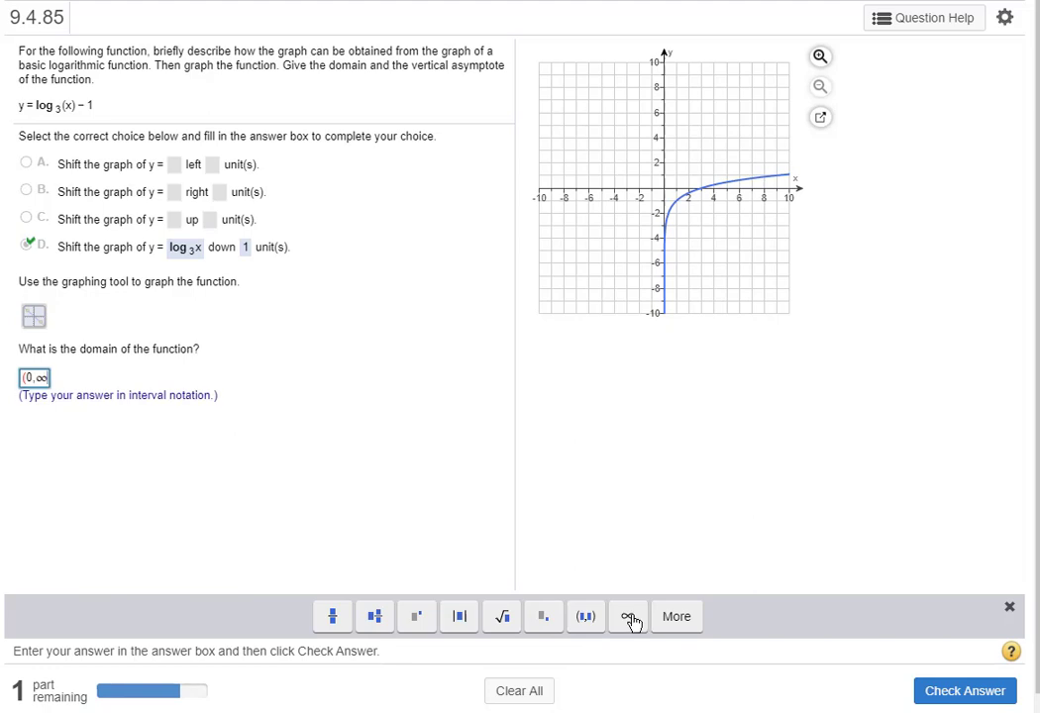
{"action": "type", "text": ")"}
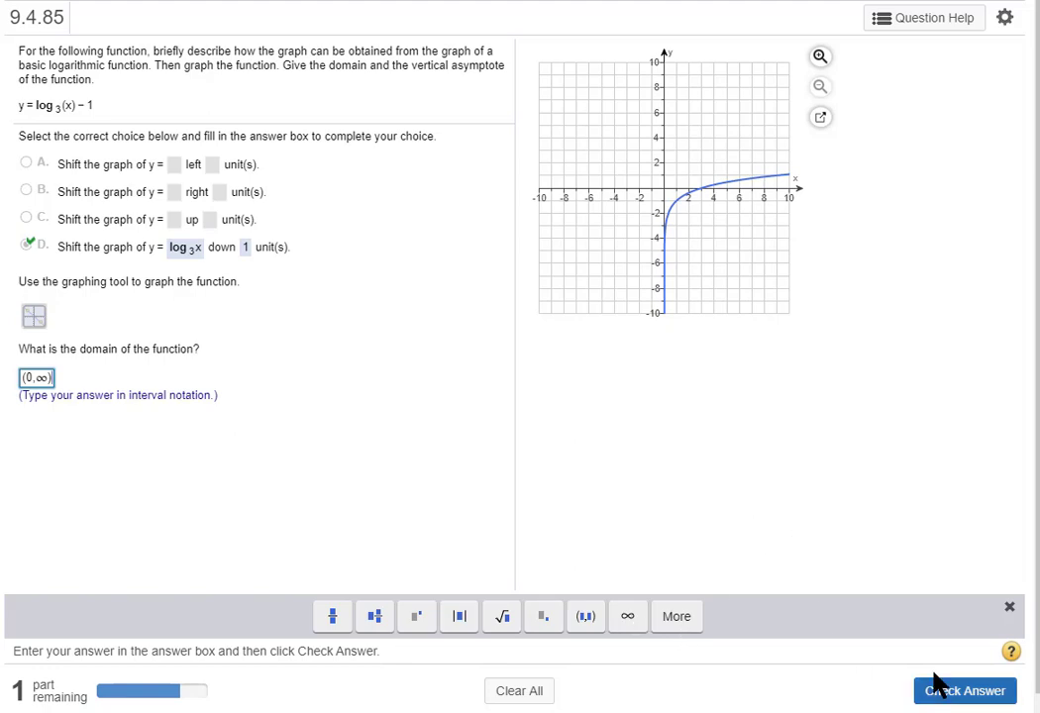
{"action": "left_click", "coordinate": [948, 697]}
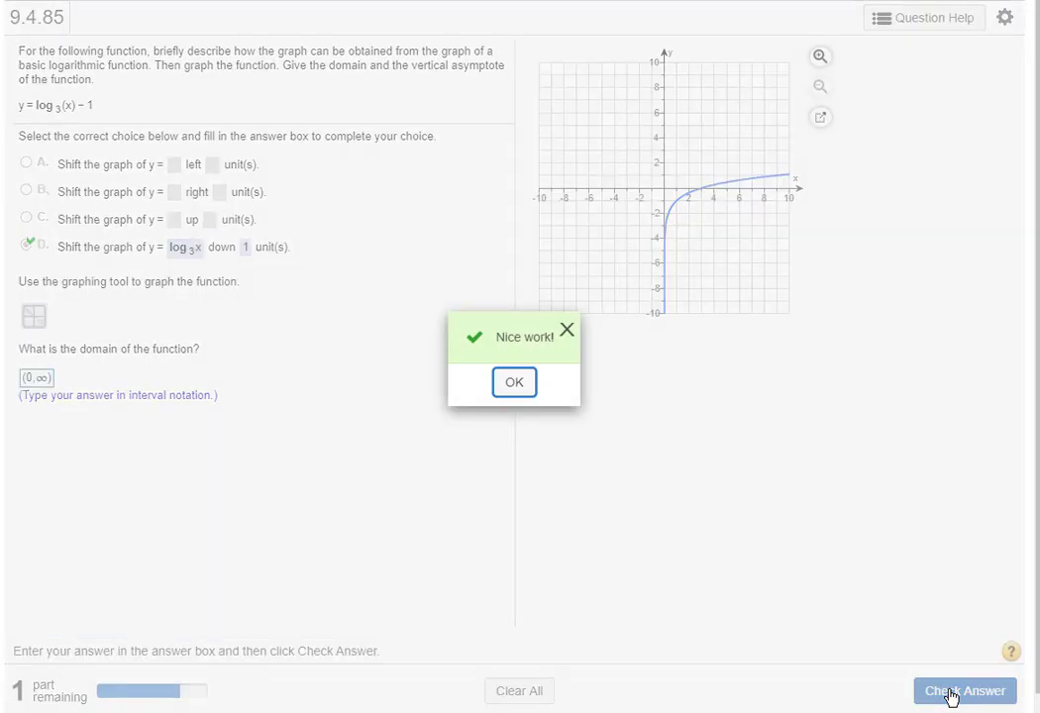
{"action": "left_click", "coordinate": [514, 382]}
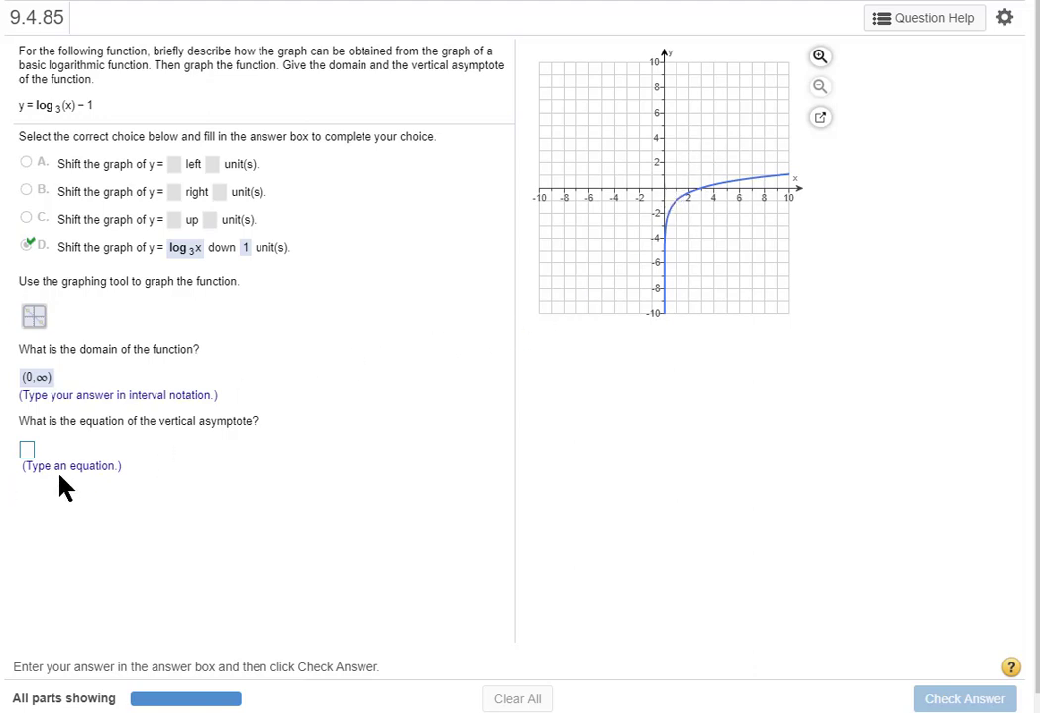
Step: Enter x = 0 as the equation of the vertical asymptote and submit it for checking
{"action": "left_click", "coordinate": [29, 451]}
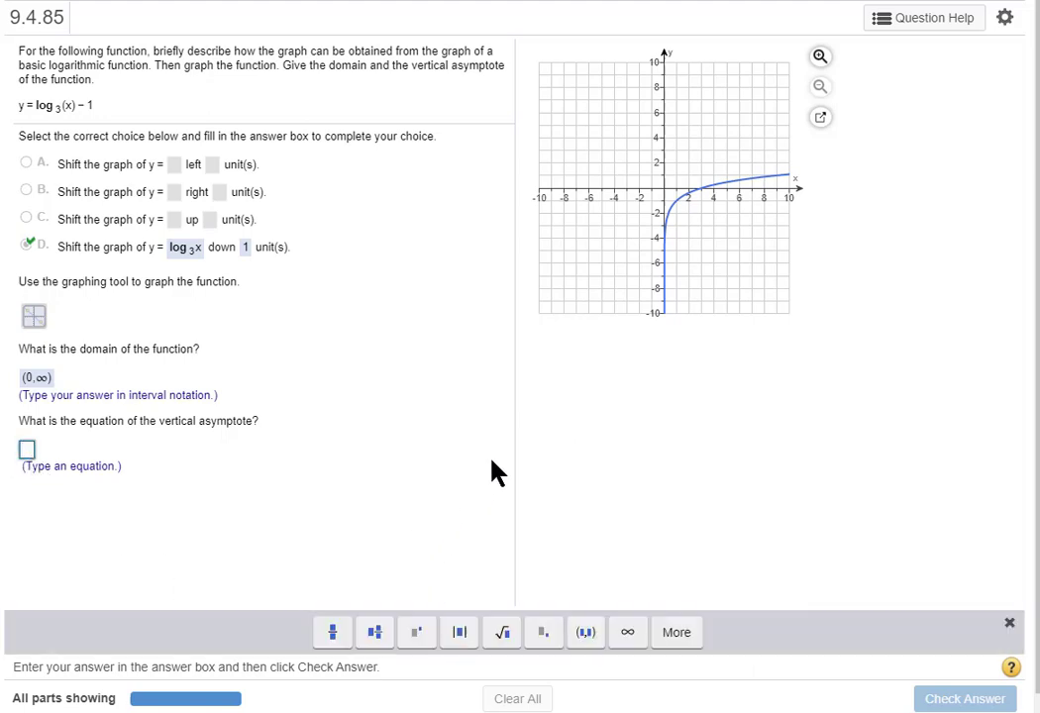
{"action": "type", "text": "x "}
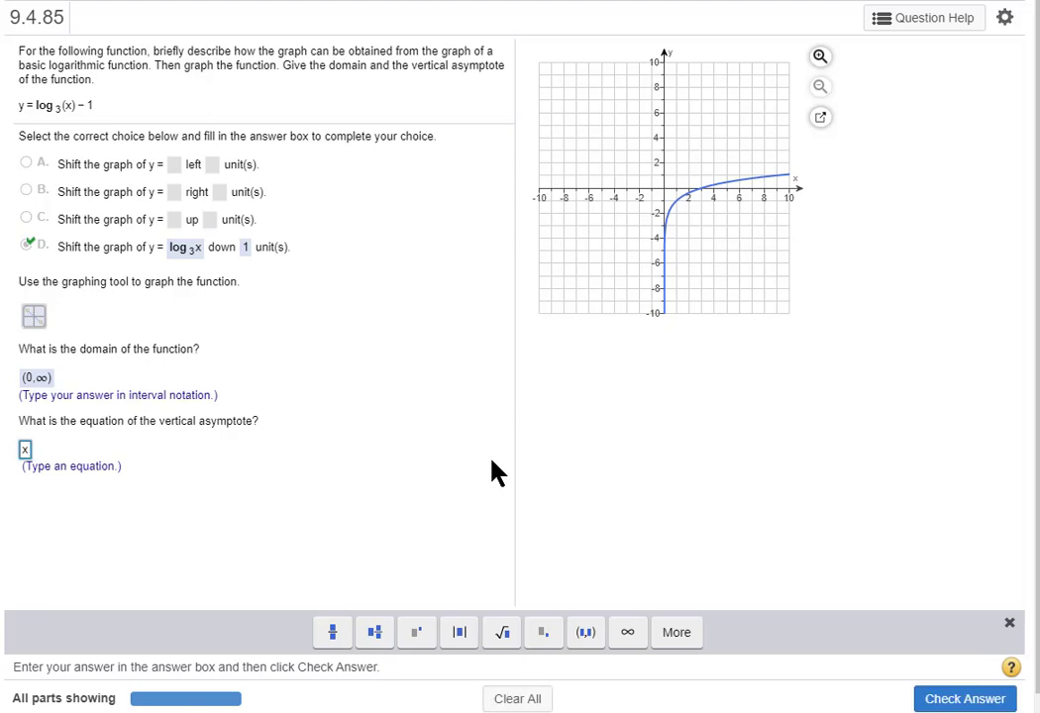
{"action": "type", "text": "= 0"}
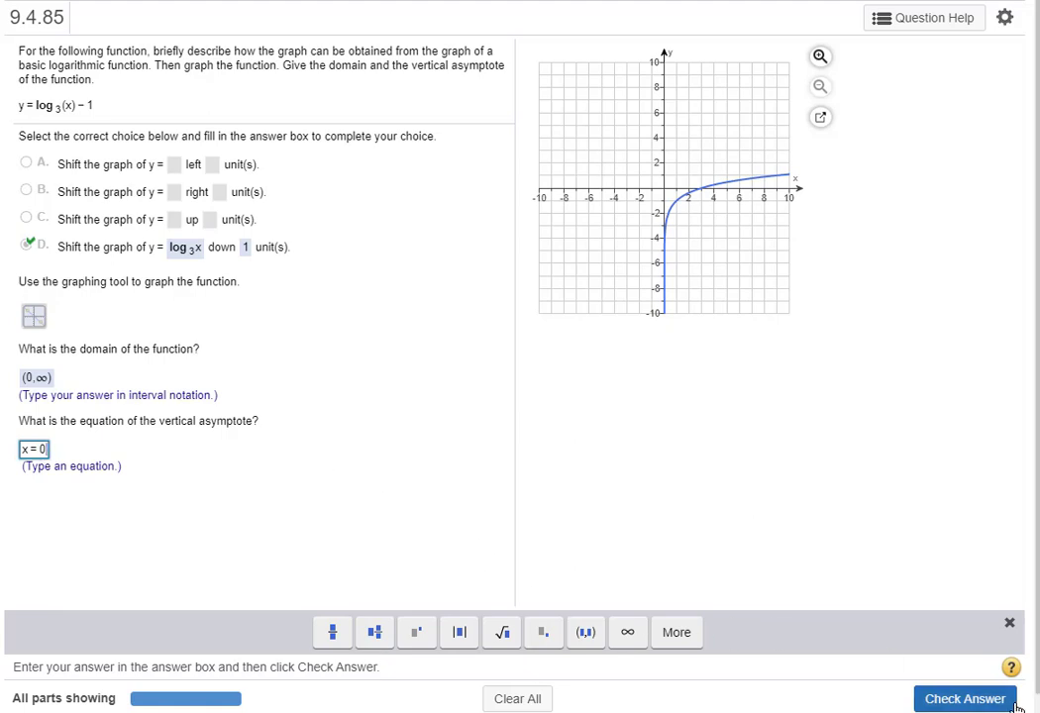
{"action": "left_click", "coordinate": [970, 700]}
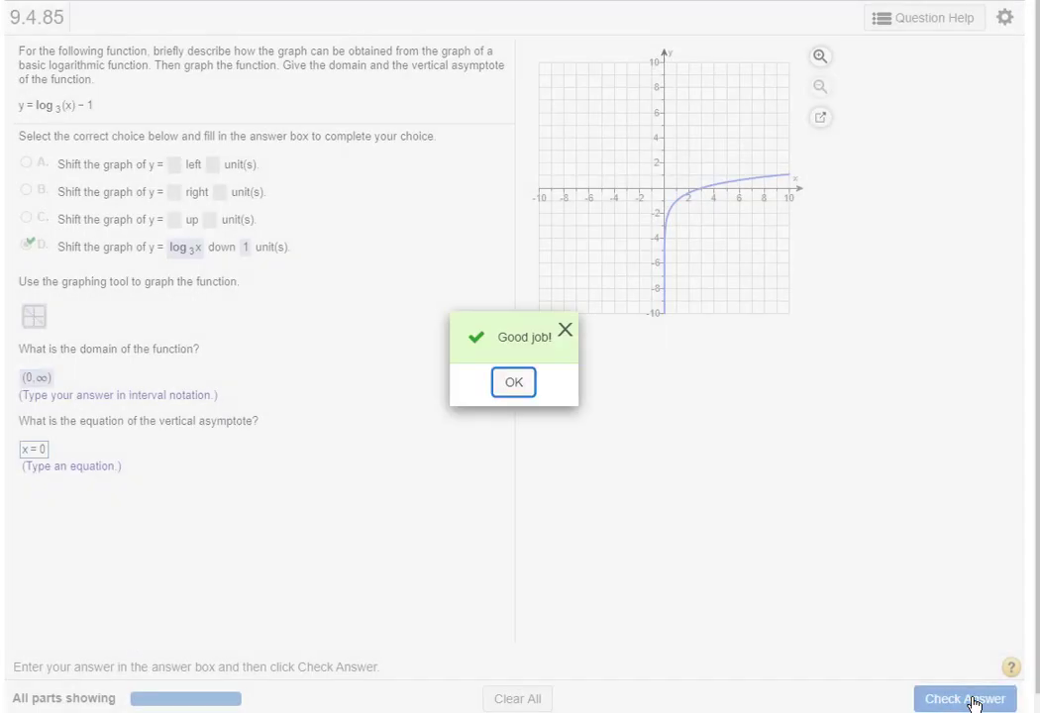
{"action": "left_click", "coordinate": [513, 388]}
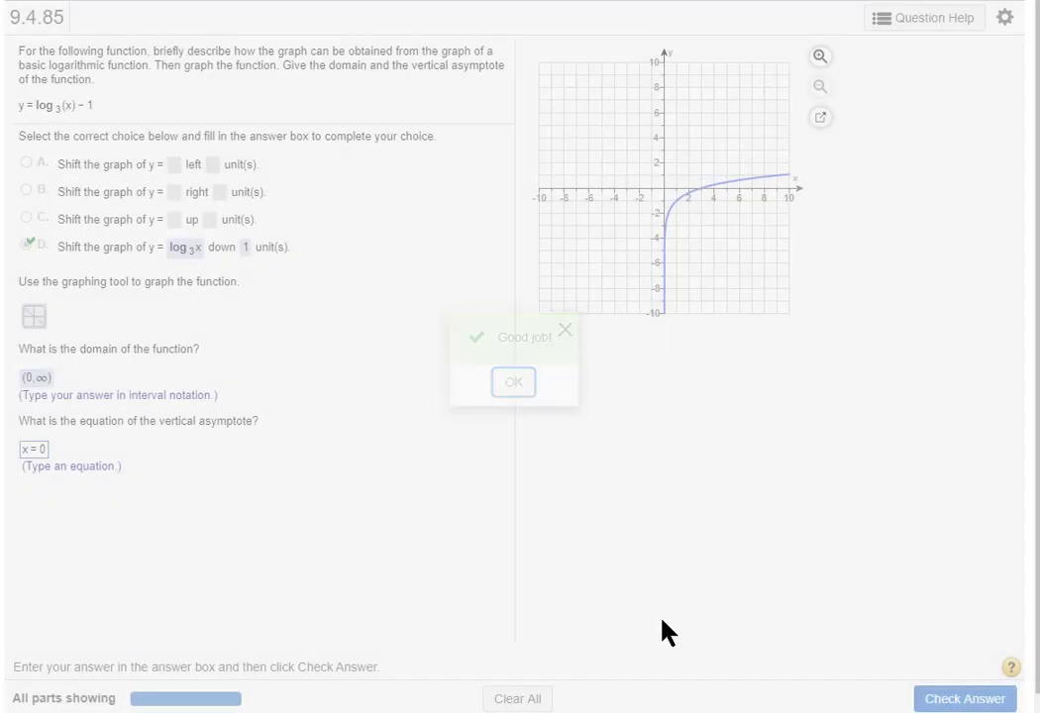